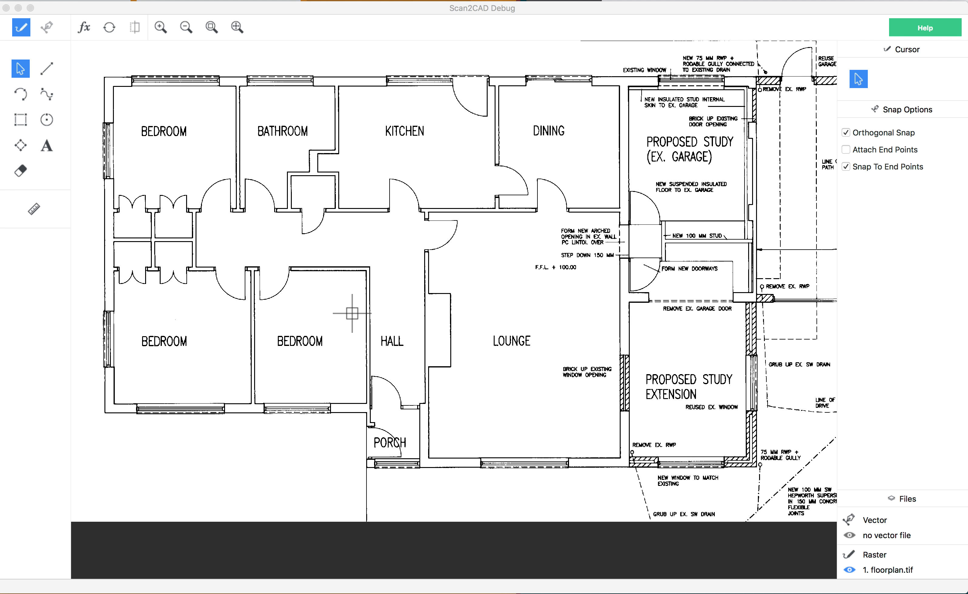
pyautogui.scroll(1, 352, 313)
pyautogui.scroll(-1, 352, 312)
pyautogui.click(211, 27)
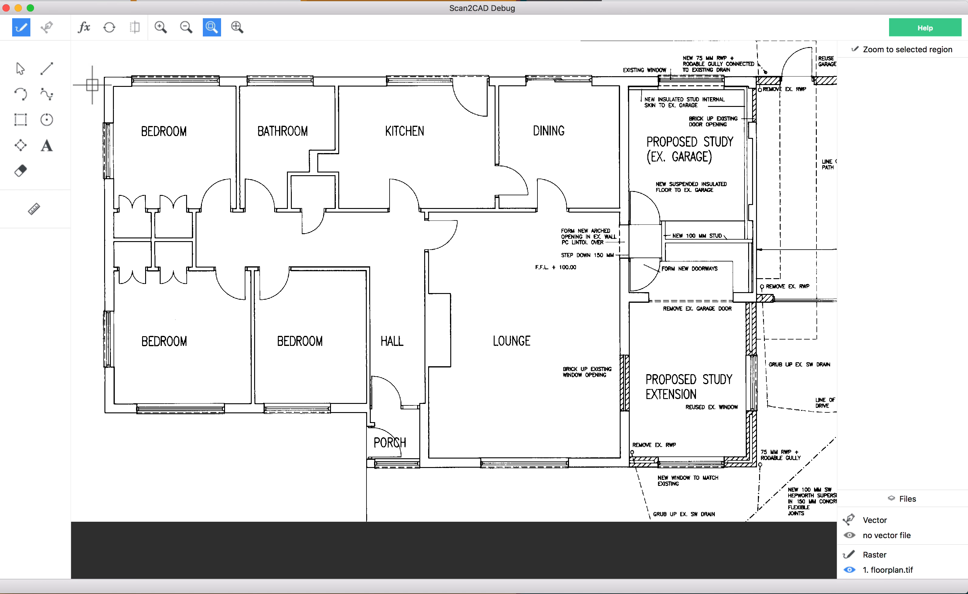
pyautogui.moveTo(82, 61); pyautogui.dragTo(263, 206)
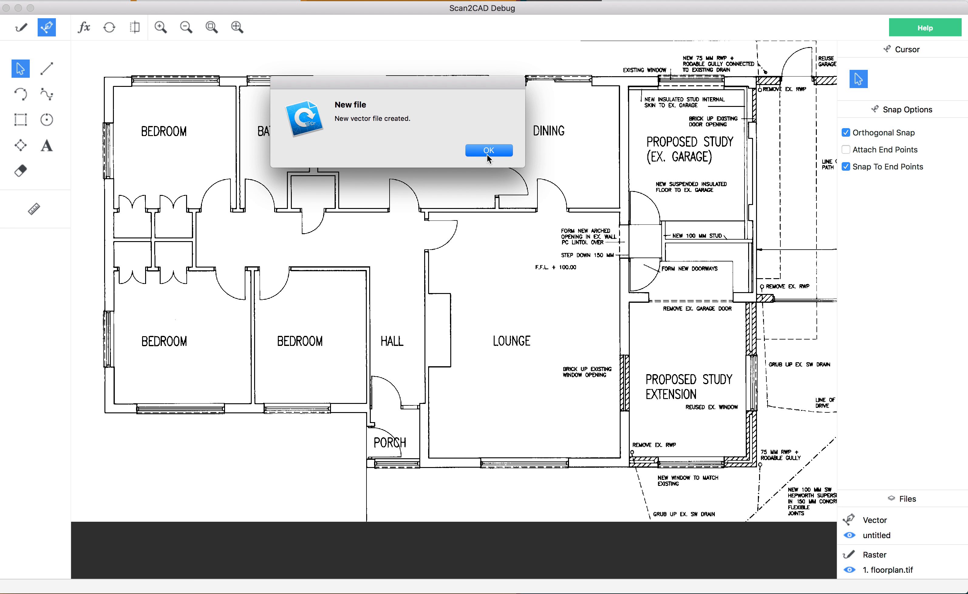
# Accept the new vector file and trace the upper-left bedroom corner's outer wall edges with straight lines between its two windows
pyautogui.click(486, 152)
pyautogui.click(212, 27)
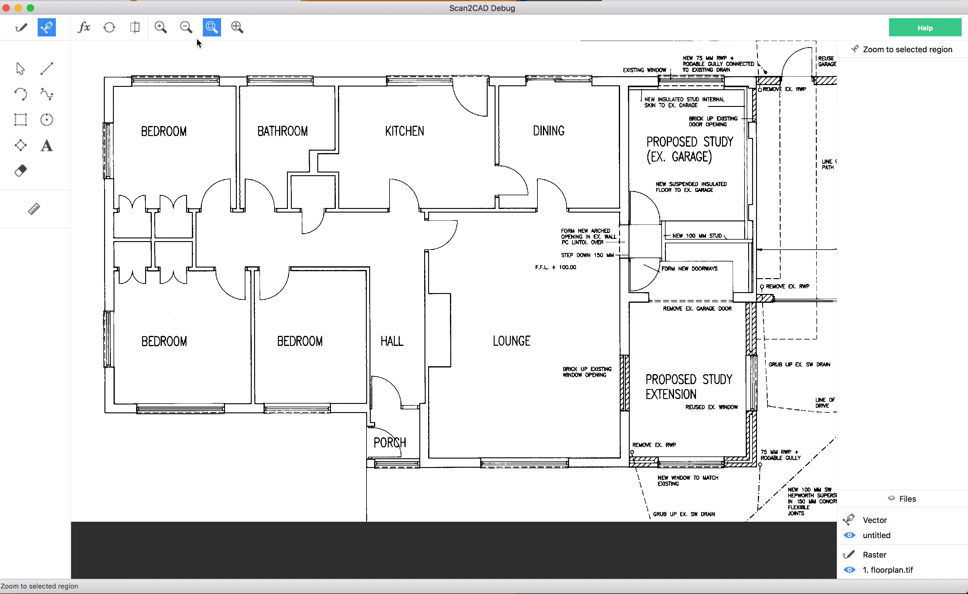
pyautogui.moveTo(88, 65); pyautogui.dragTo(254, 187)
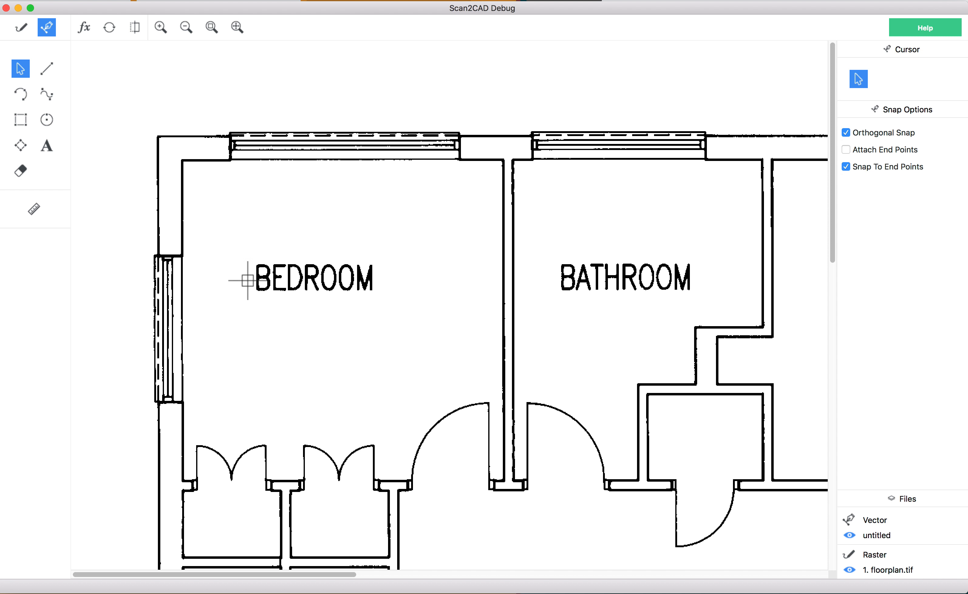
pyautogui.click(47, 70)
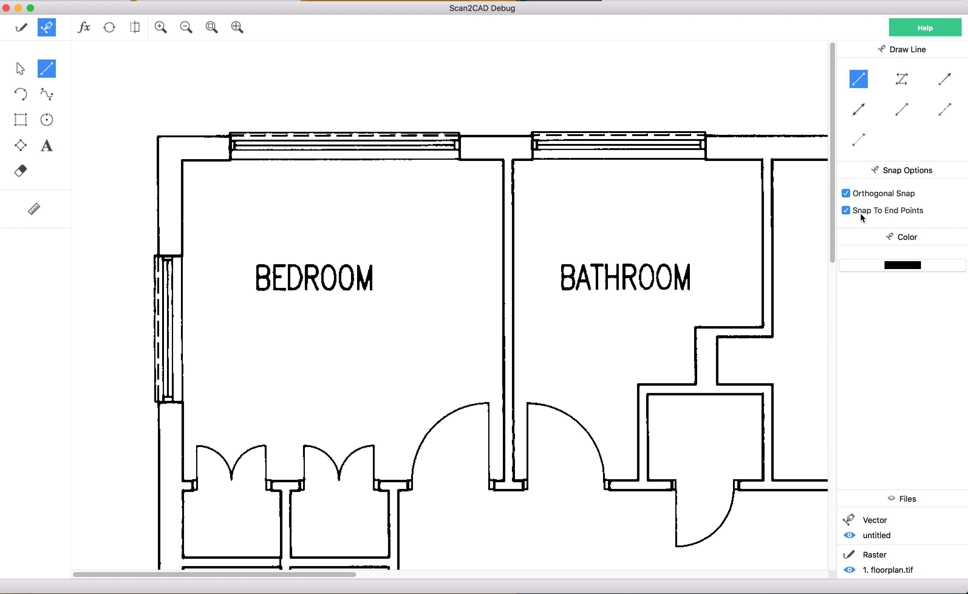
pyautogui.click(230, 135)
pyautogui.click(159, 136)
pyautogui.click(230, 137)
pyautogui.click(160, 136)
pyautogui.click(153, 253)
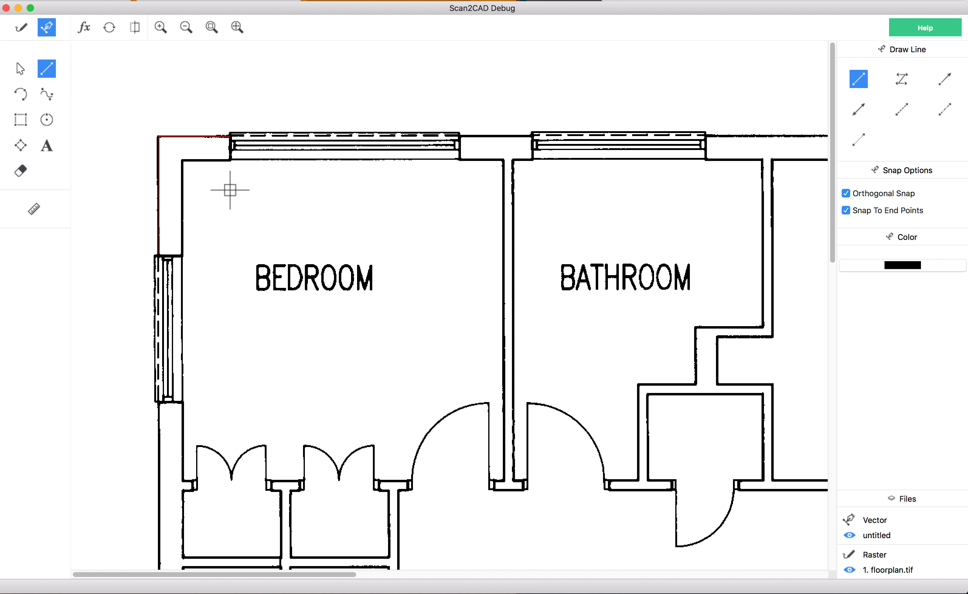
# Trace the inner wall edges of the same bedroom corner and close the wall end at the top window
pyautogui.click(181, 252)
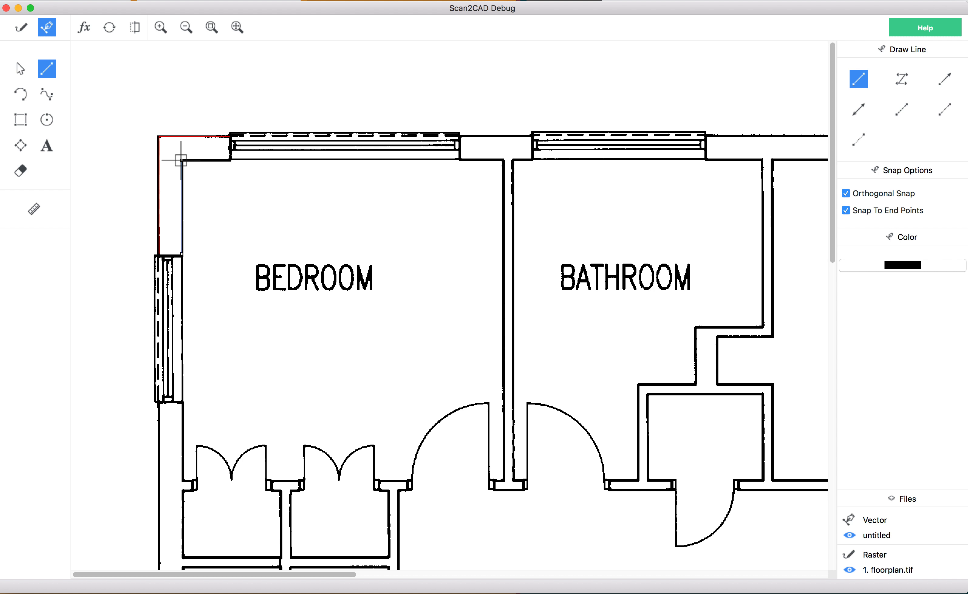
pyautogui.click(180, 160)
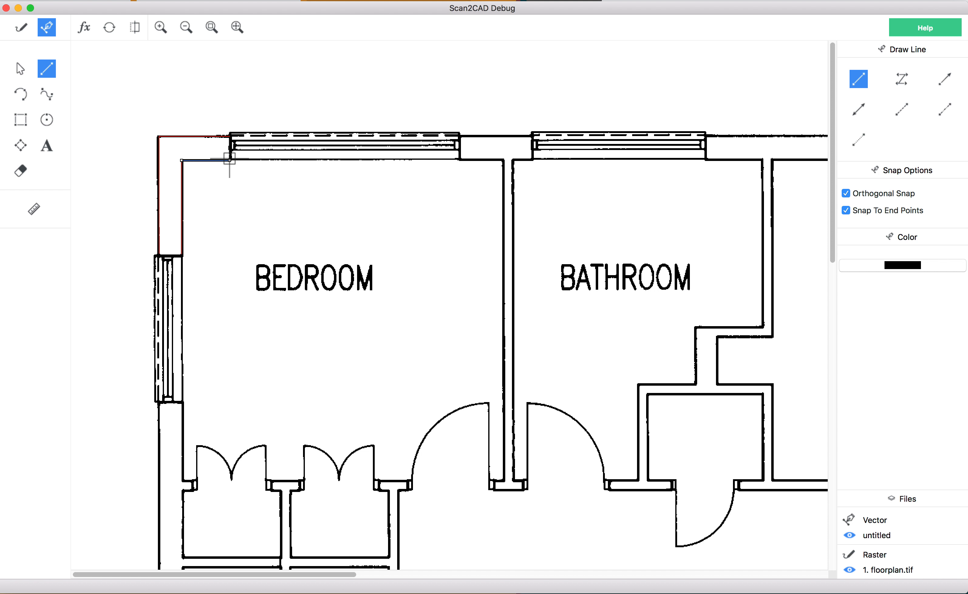
pyautogui.click(229, 136)
# Draw a dash line along the full width of the bedroom's top window, over its scanned dashed line
pyautogui.click(906, 113)
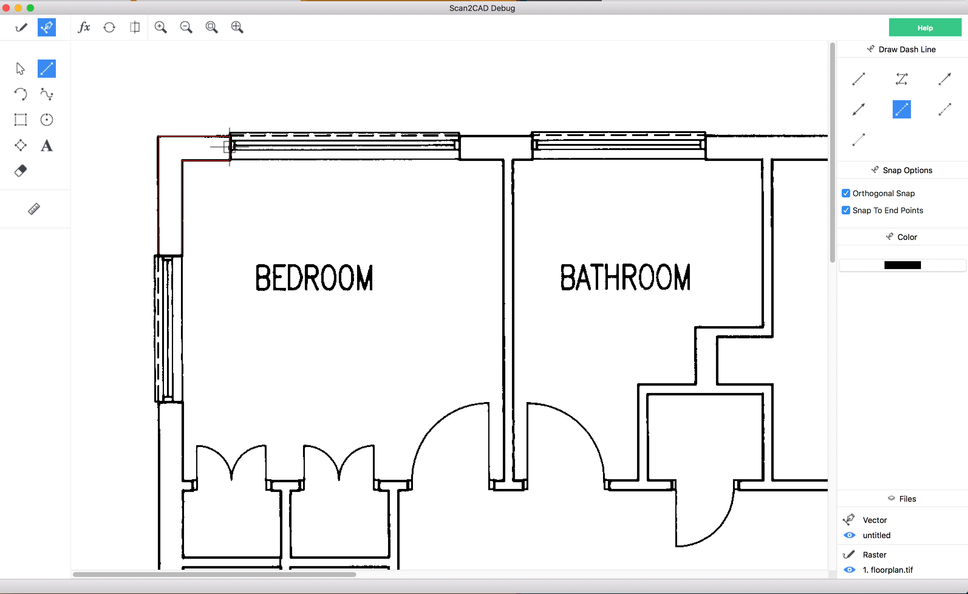
pyautogui.click(229, 135)
pyautogui.click(459, 144)
# Turn off Snap To End Points and trace the outline of the bedroom's top window with solid lines
pyautogui.click(846, 211)
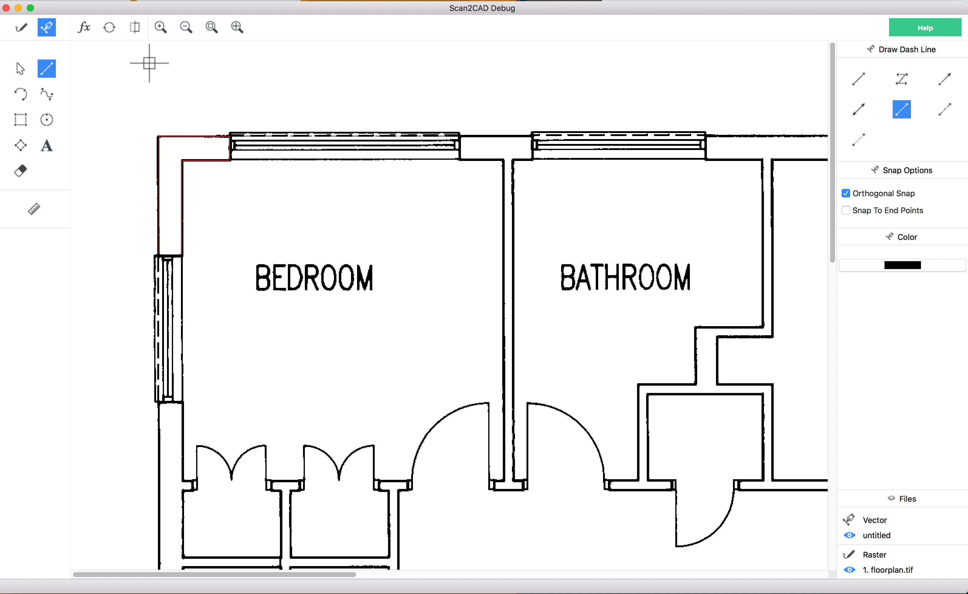
pyautogui.click(858, 79)
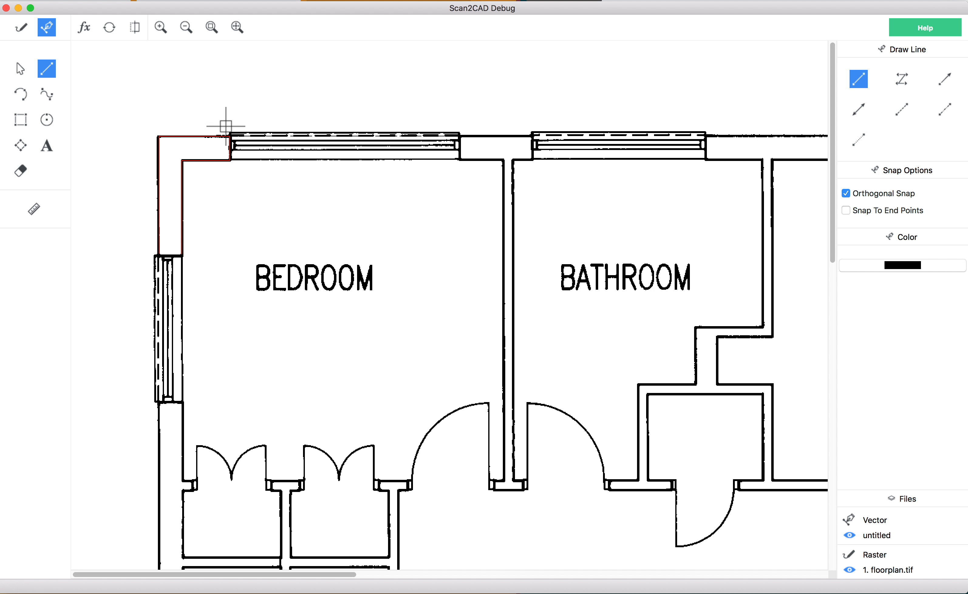
pyautogui.moveTo(229, 131)
pyautogui.mouseDown()
pyautogui.moveTo(453, 121)
pyautogui.moveTo(461, 158)
pyautogui.moveTo(231, 158)
pyautogui.mouseUp()
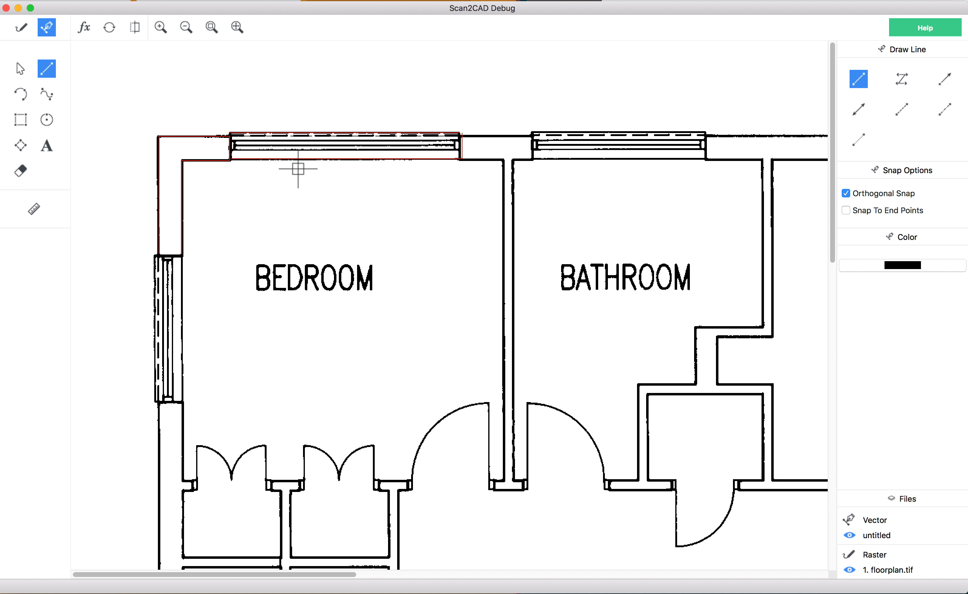
# Select the line at the right end of the traced window, disable Orthogonal Snap and move both its end points onto the scanned window edge
pyautogui.click(160, 27)
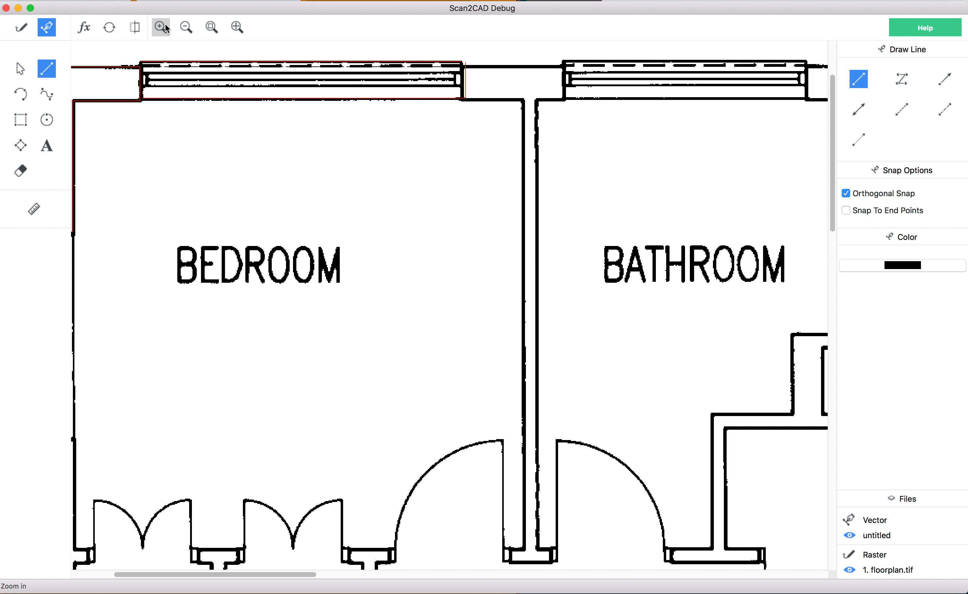
pyautogui.click(161, 27)
pyautogui.click(160, 27)
pyautogui.click(161, 27)
pyautogui.click(161, 27)
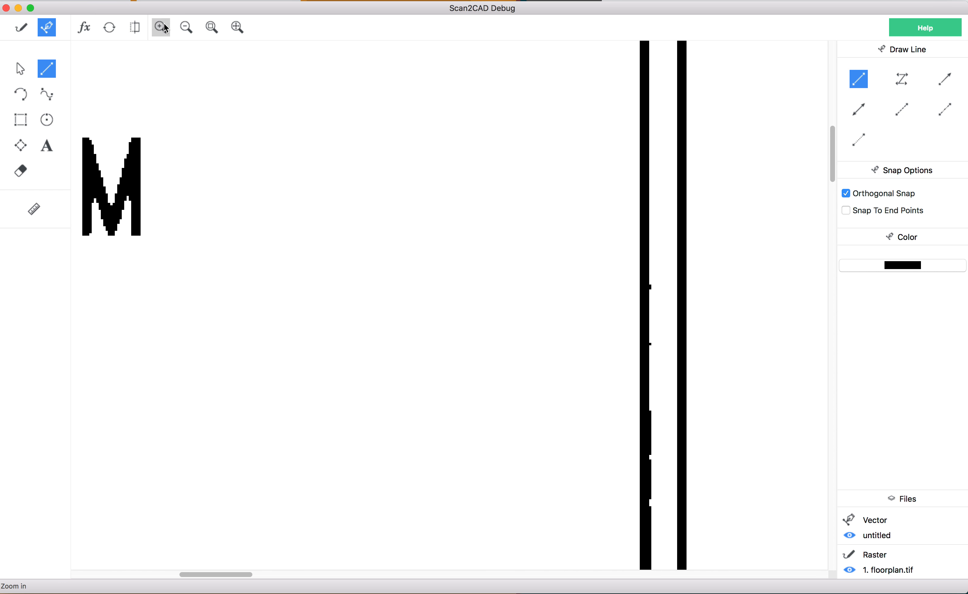
pyautogui.moveTo(834, 146); pyautogui.dragTo(840, 82)
pyautogui.moveTo(242, 575); pyautogui.dragTo(222, 575)
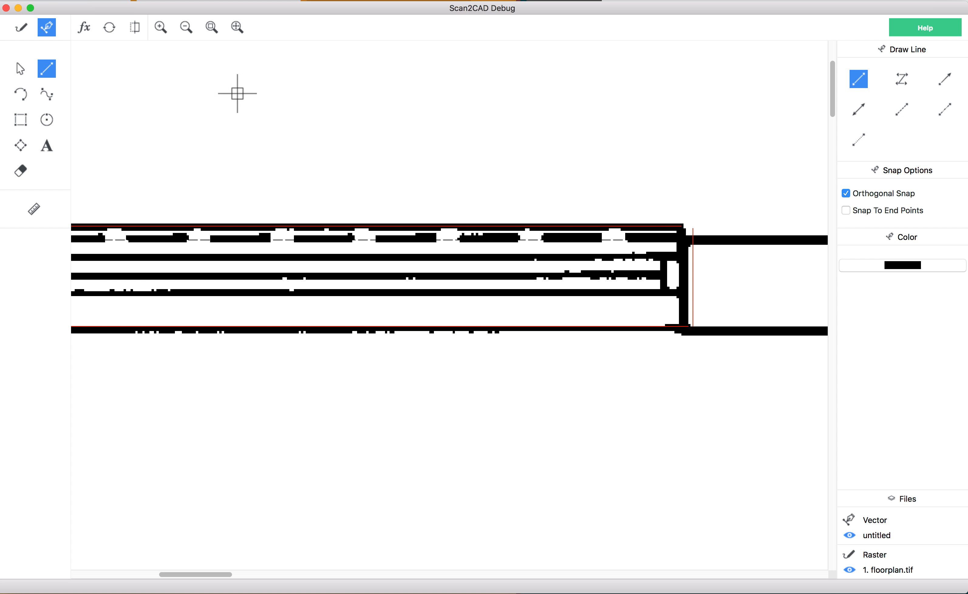
pyautogui.click(21, 71)
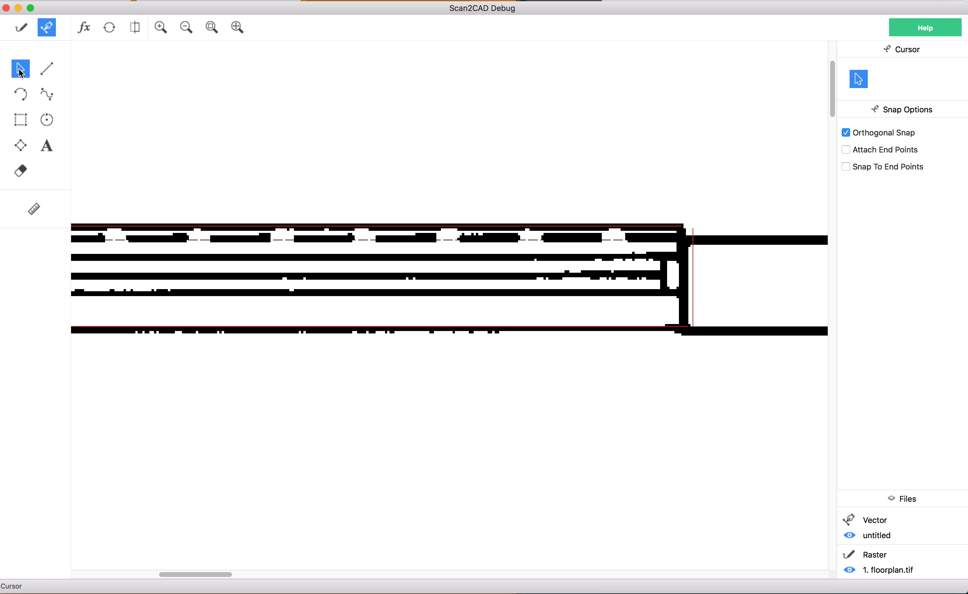
pyautogui.moveTo(220, 573)
pyautogui.mouseDown()
pyautogui.moveTo(285, 581)
pyautogui.moveTo(229, 579)
pyautogui.mouseUp()
pyautogui.click(162, 27)
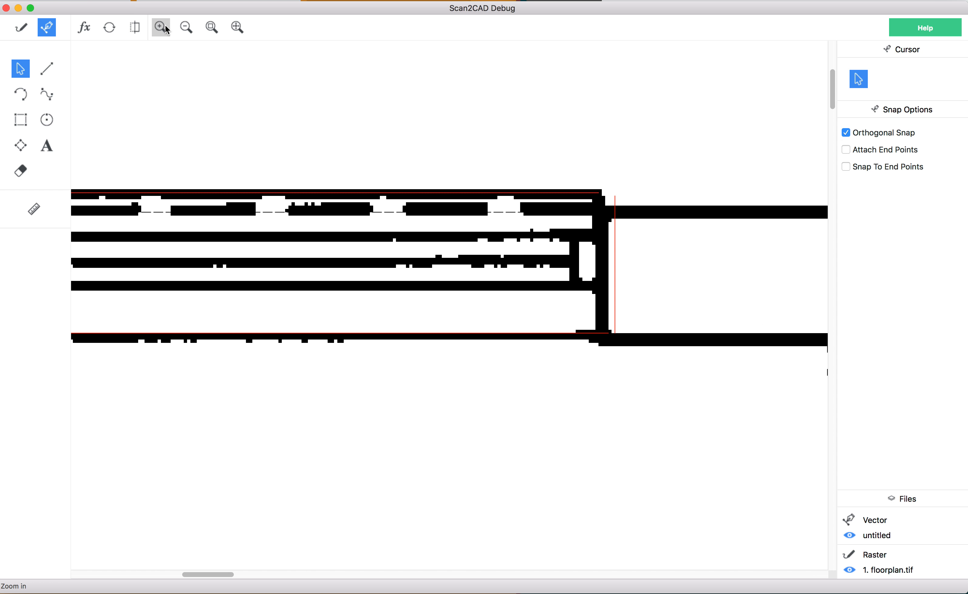
pyautogui.click(163, 27)
pyautogui.click(164, 26)
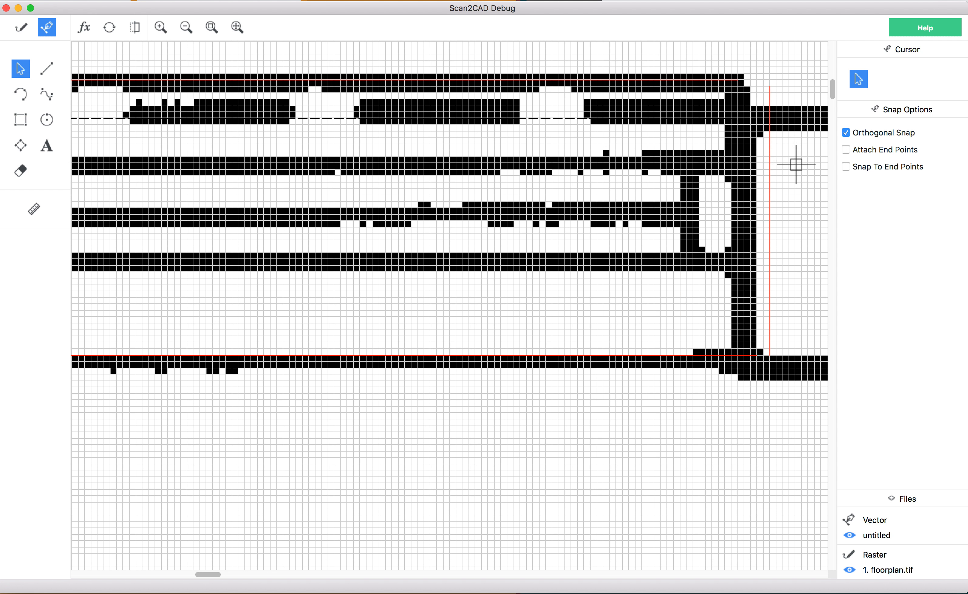
pyautogui.click(771, 134)
pyautogui.moveTo(771, 87); pyautogui.dragTo(738, 81)
pyautogui.click(846, 134)
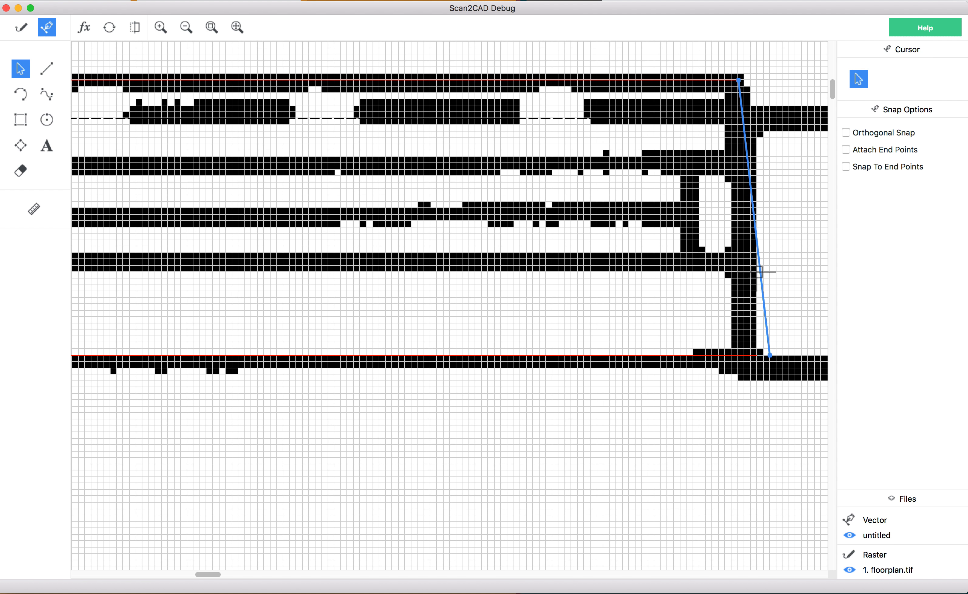
pyautogui.moveTo(769, 355); pyautogui.dragTo(742, 355)
pyautogui.scroll(-5, 423, 187)
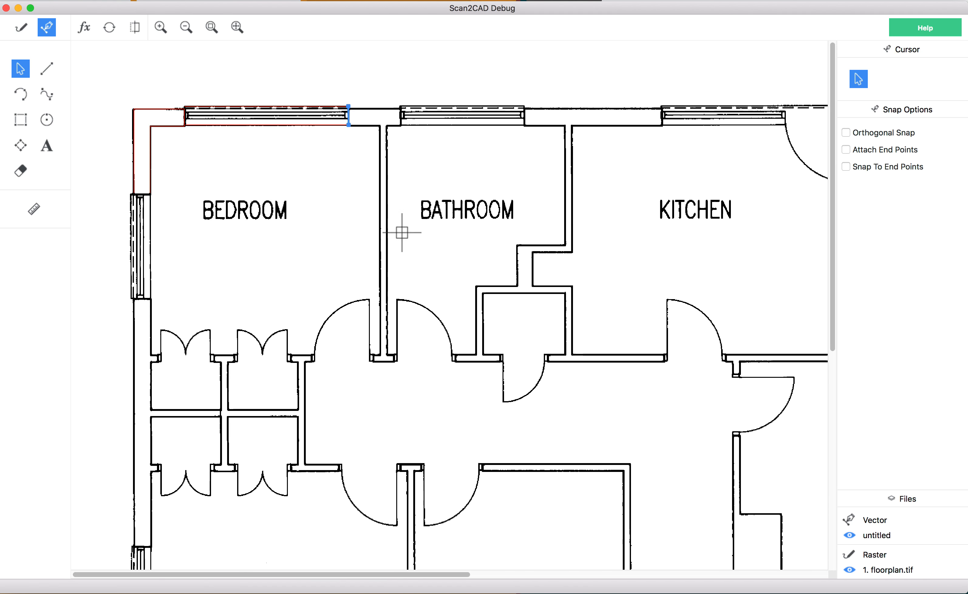
# Start a vector text at the scanned label of the upper-left bedroom and enter BEDROOM
pyautogui.click(47, 145)
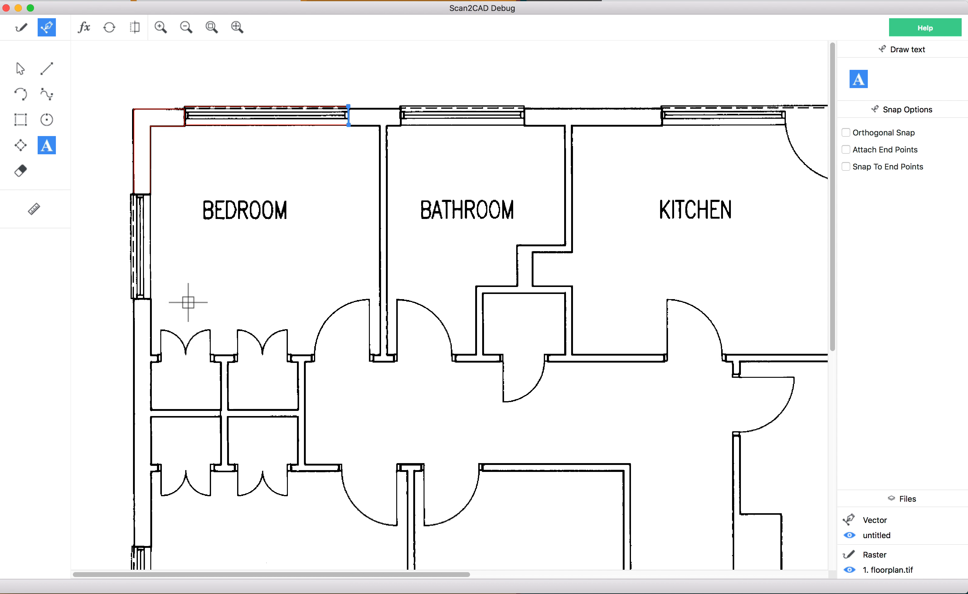
pyautogui.click(207, 205)
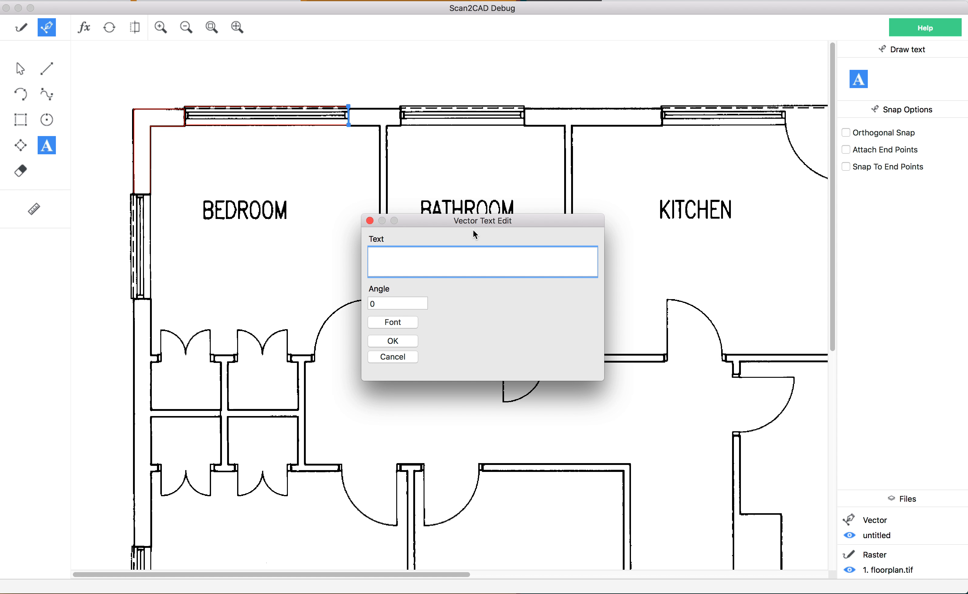
pyautogui.write('BEDRROM')
pyautogui.press('BackSpace')
pyautogui.press('BackSpace')
pyautogui.write('OO')
# Set the text's font size to 36 and place it in the drawing
pyautogui.click(392, 323)
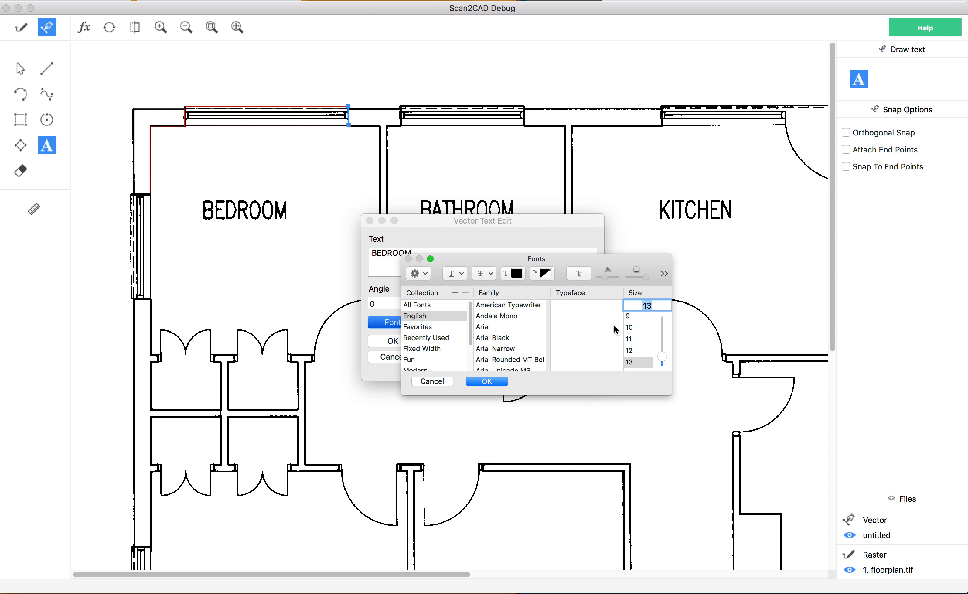
pyautogui.scroll(-3, 642, 347)
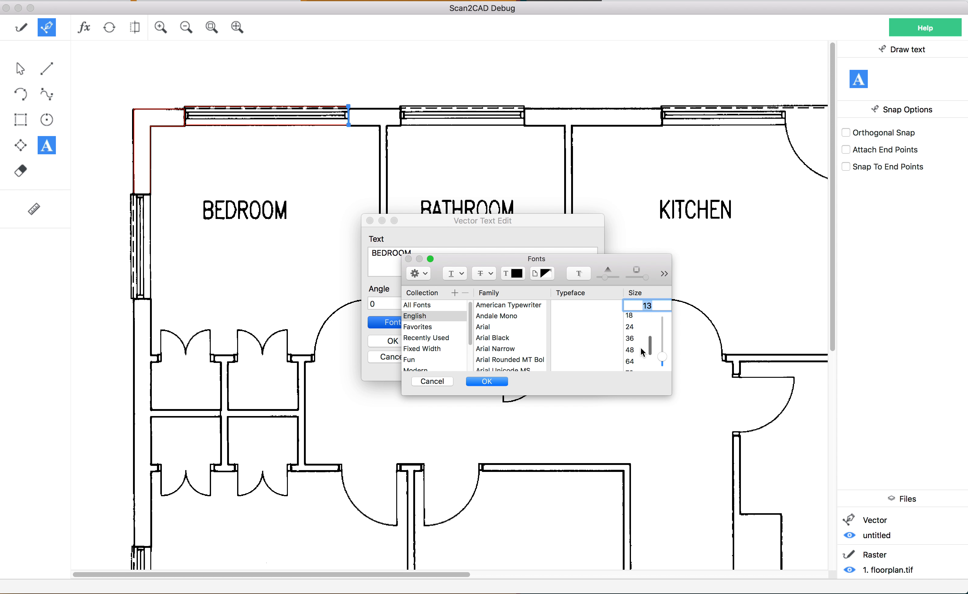
pyautogui.click(635, 353)
pyautogui.click(636, 348)
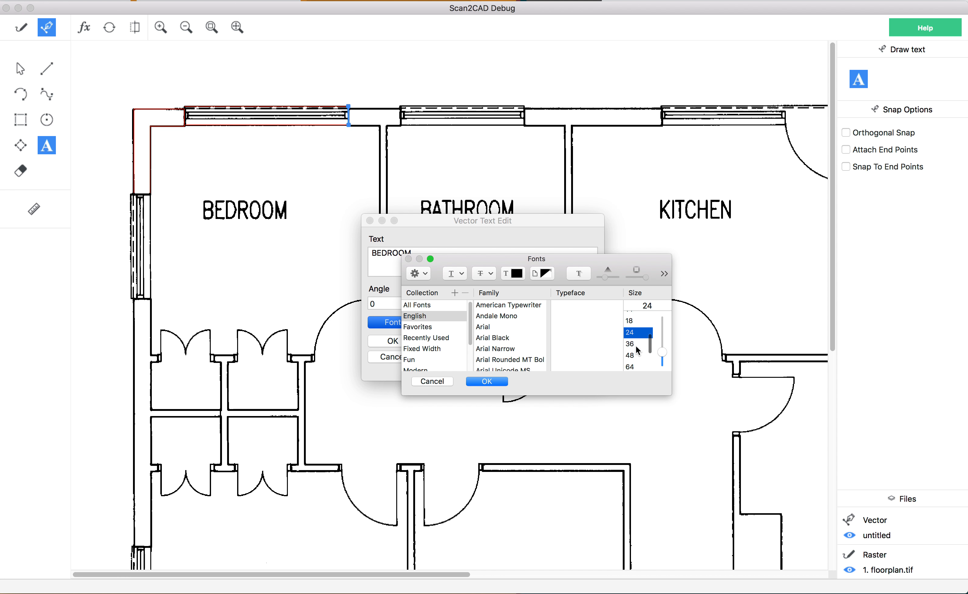
pyautogui.click(497, 381)
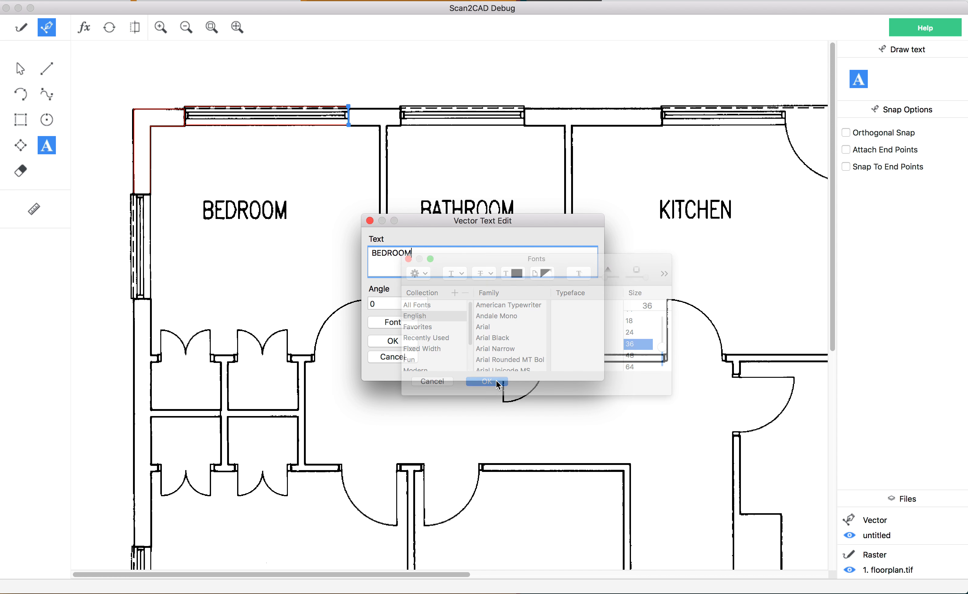
pyautogui.click(393, 340)
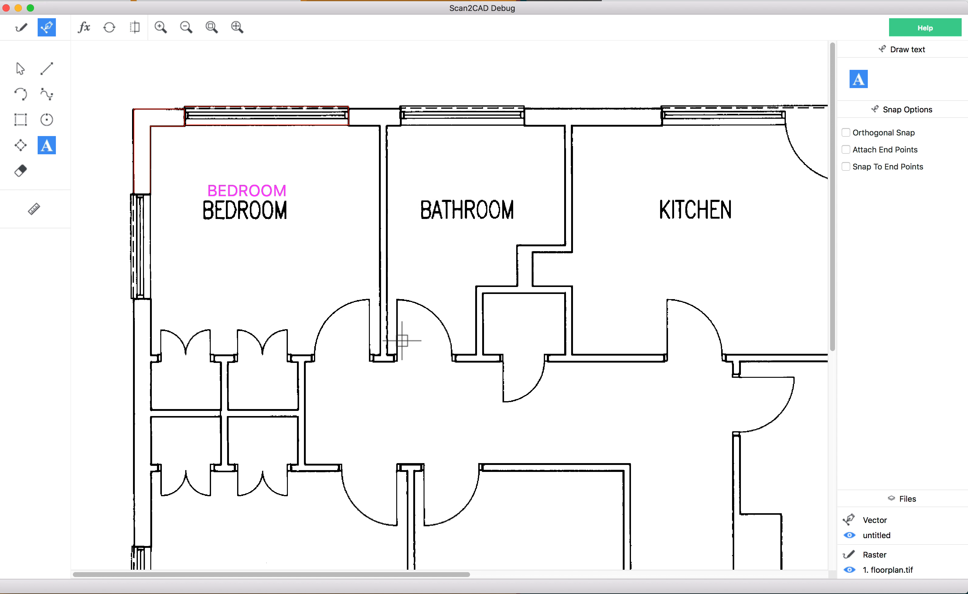
# Move the BEDROOM vector text onto the matching scanned label, hide the raster image floorplan.tif and deselect the text
pyautogui.click(20, 68)
pyautogui.click(223, 189)
pyautogui.moveTo(208, 199); pyautogui.dragTo(205, 223)
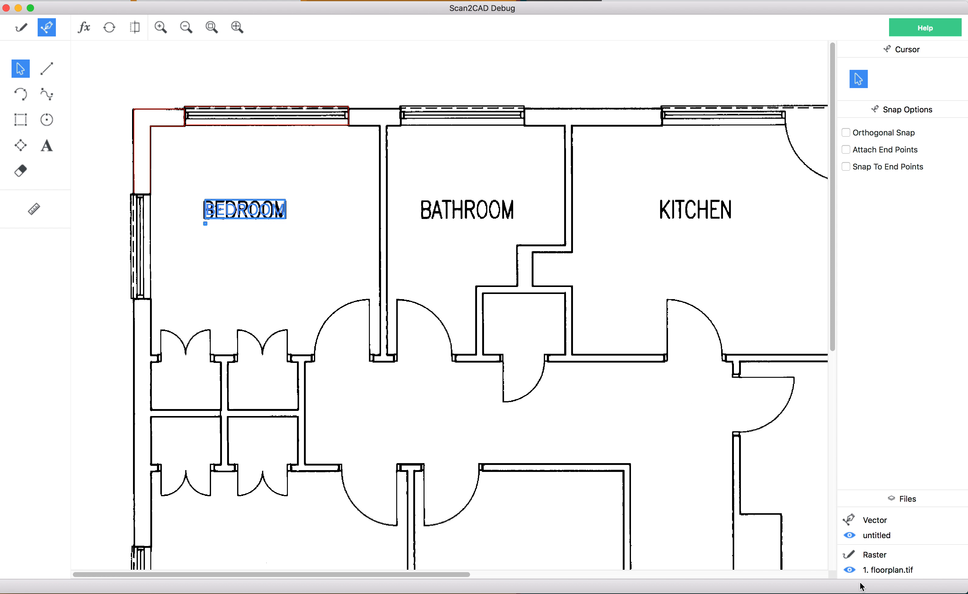
pyautogui.click(849, 571)
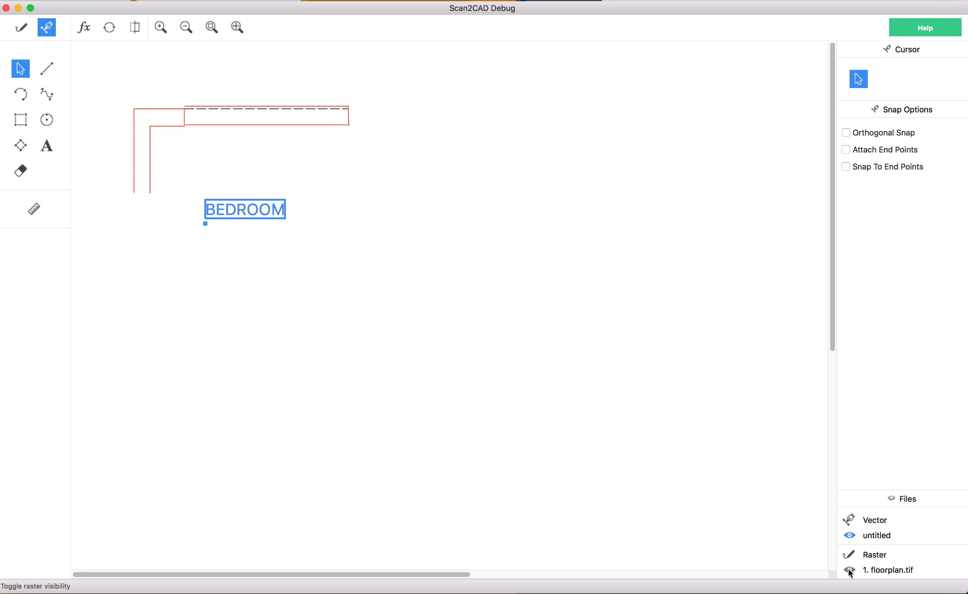
pyautogui.click(274, 276)
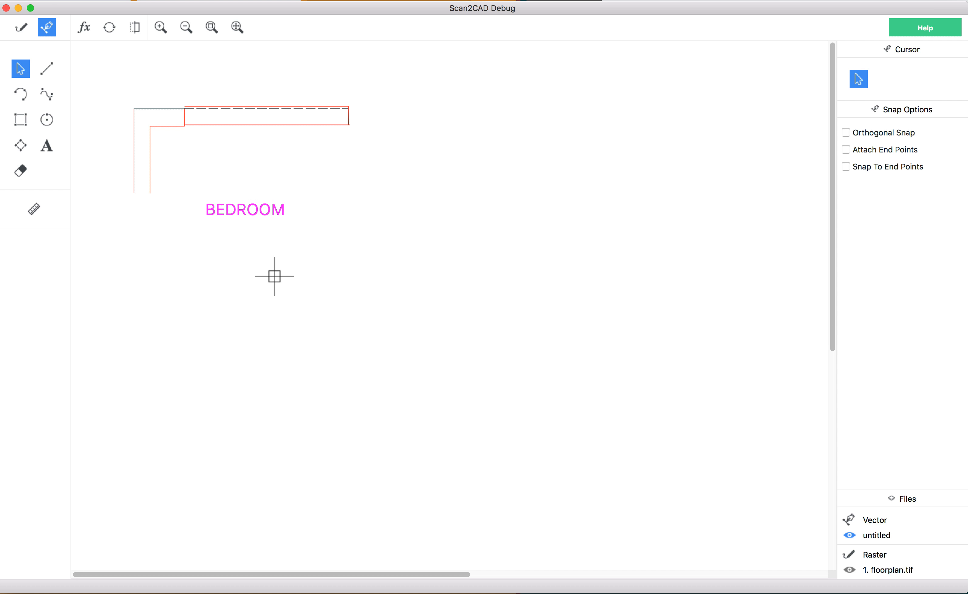